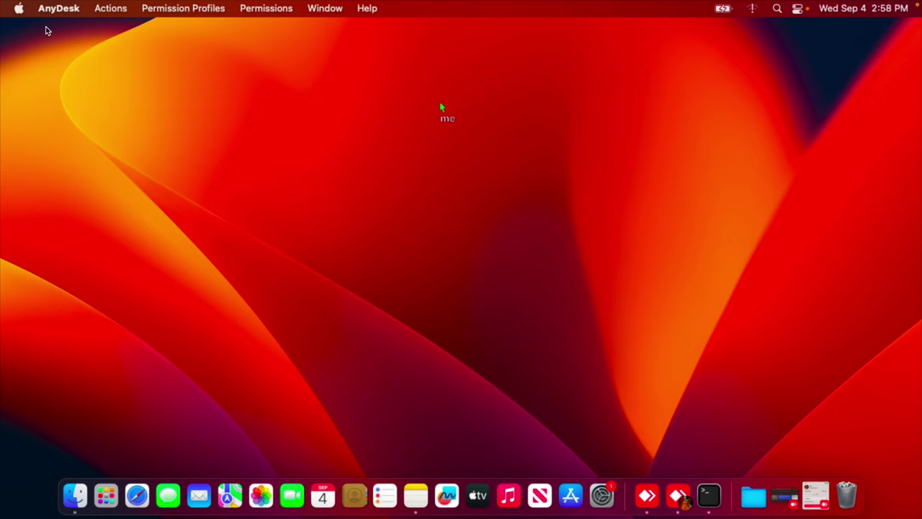
Open System Settings from the Apple menu and go to General > Sharing
left_click(20, 8)
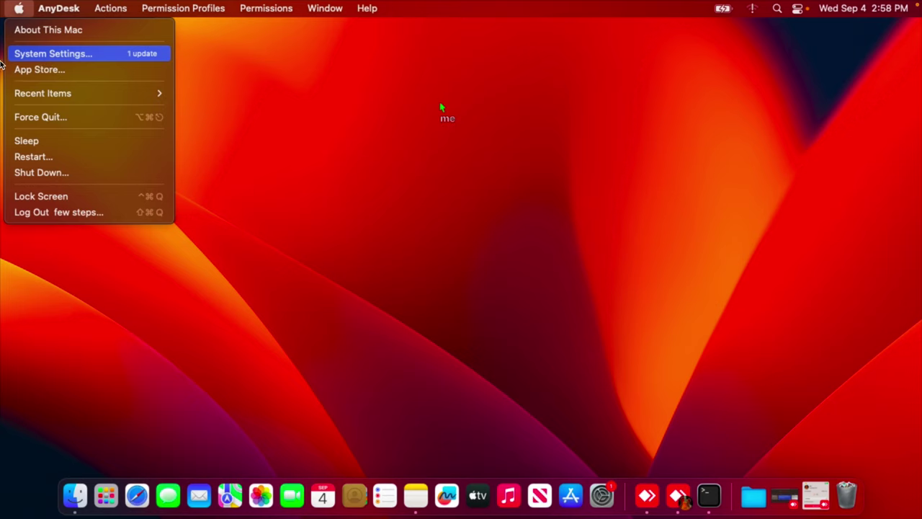
left_click(75, 57)
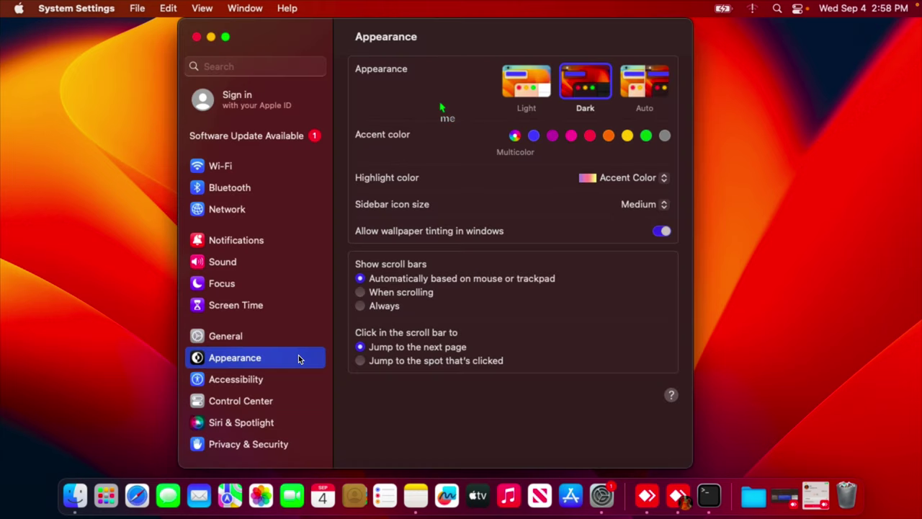
left_click(254, 337)
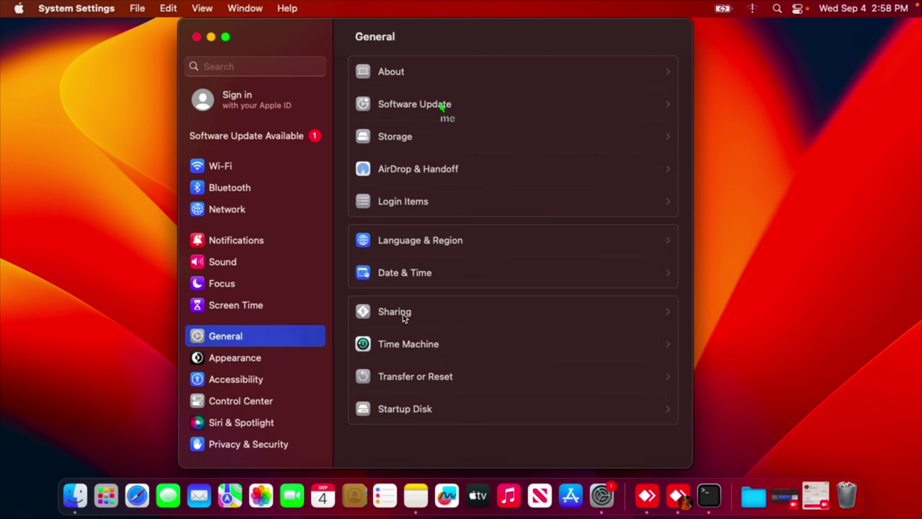
left_click(640, 315)
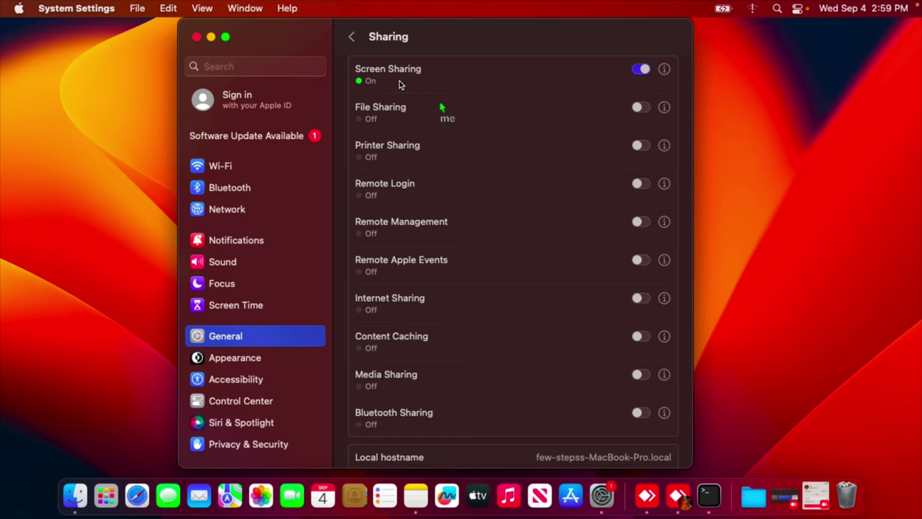
In Screen Sharing computer settings, enable 'VNC viewers may control screen with password' and set a password
left_click(665, 69)
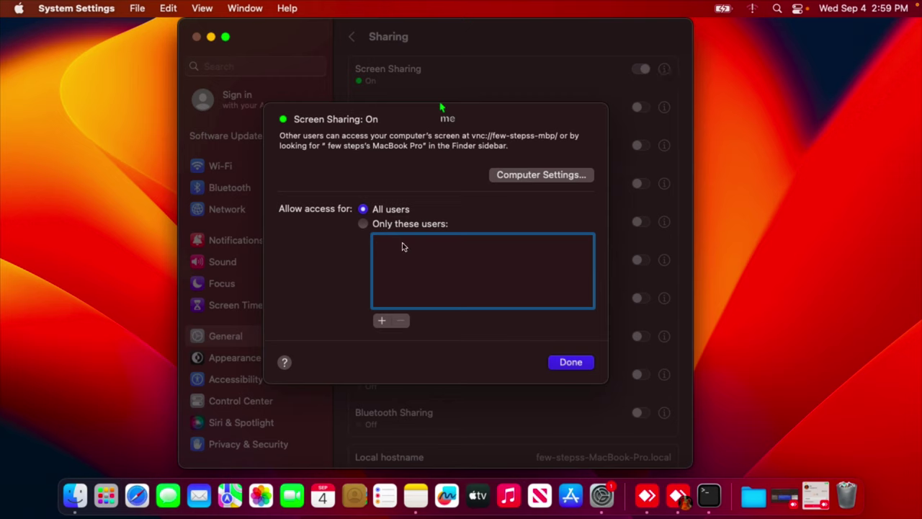
left_click(536, 180)
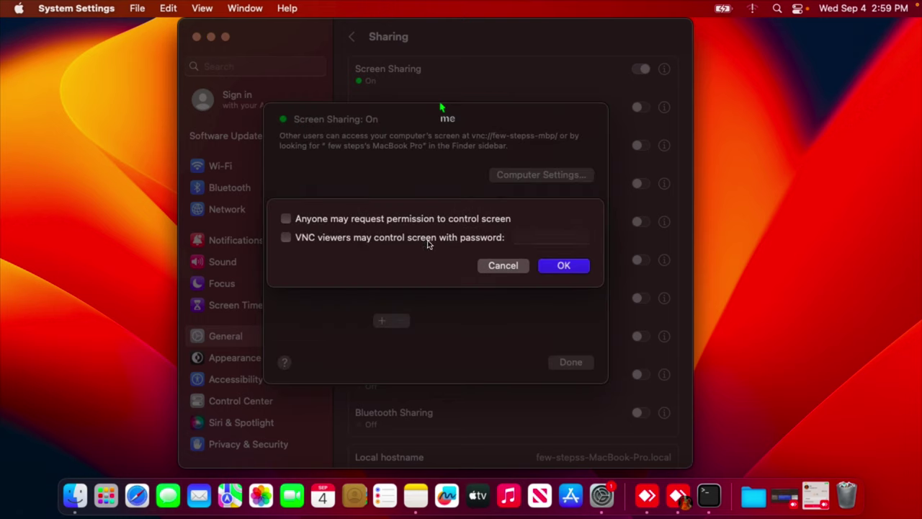
left_click(285, 241)
left_click(534, 237)
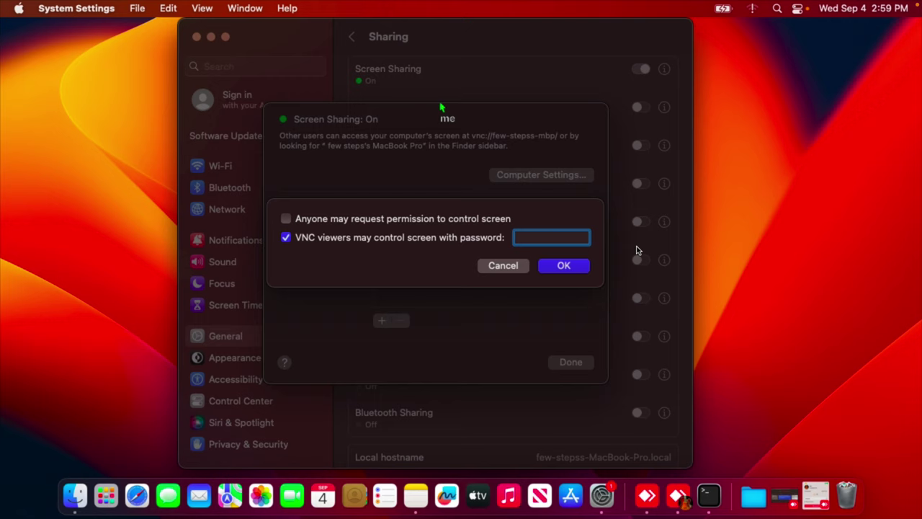
type("•••••••")
left_click(565, 266)
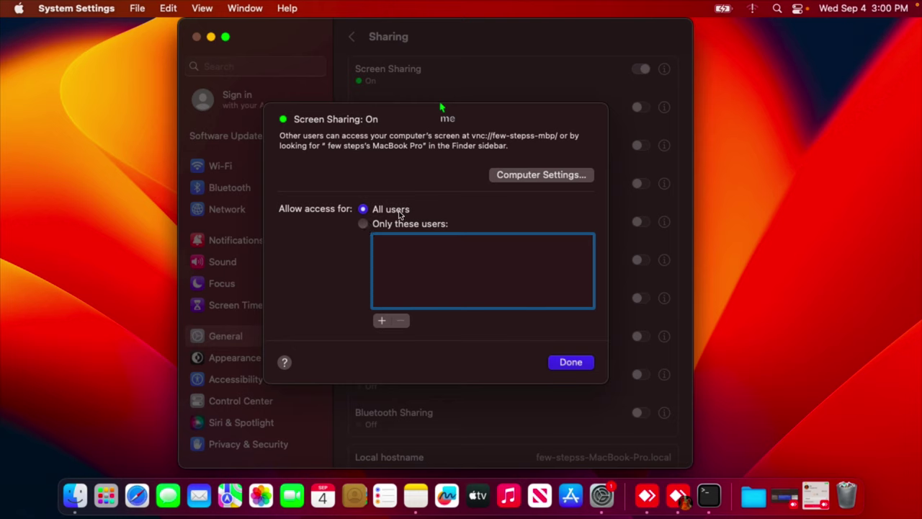
Set Screen Sharing access to All users and close the options
left_click(364, 227)
left_click(363, 212)
left_click(576, 366)
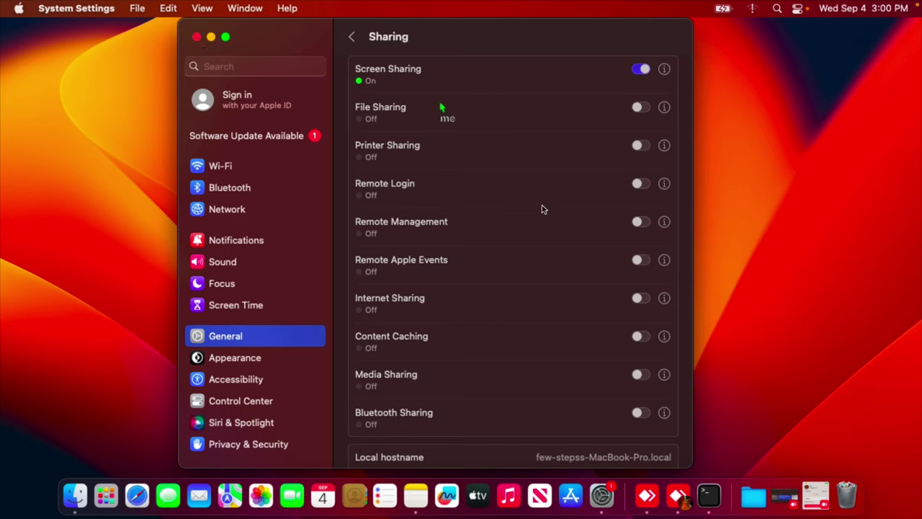
Close System Settings, open Terminal and run ifconfig, correcting the mistyped 'ipfconfig'
left_click(196, 37)
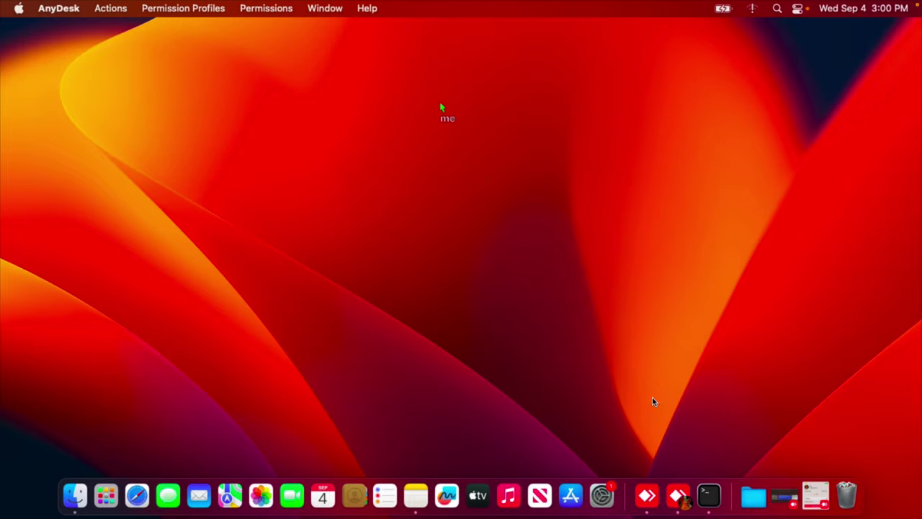
left_click(710, 496)
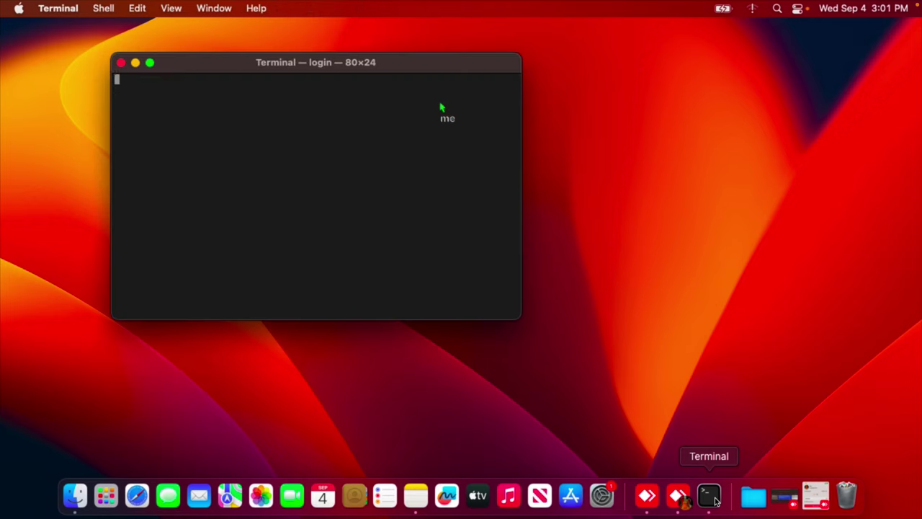
type("ipfconfig")
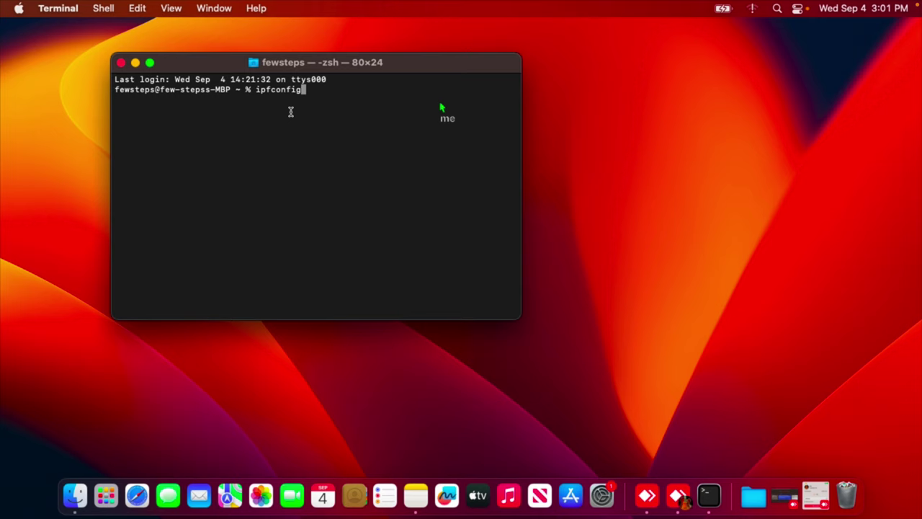
key("Return")
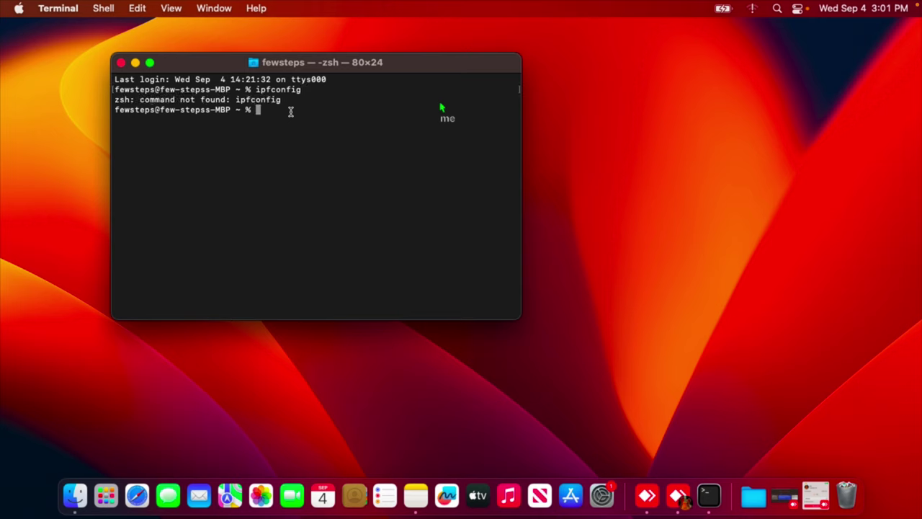
left_click_drag(232, 100, 298, 100)
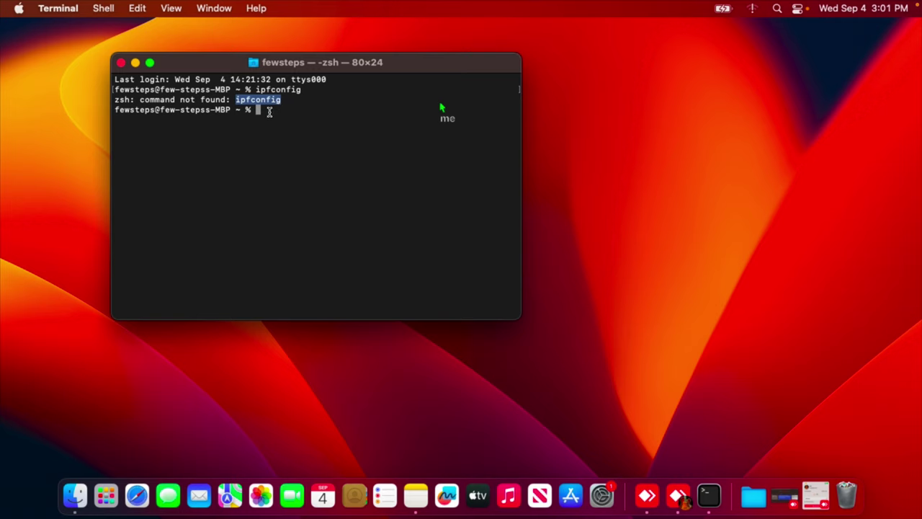
left_click(425, 112)
type("i")
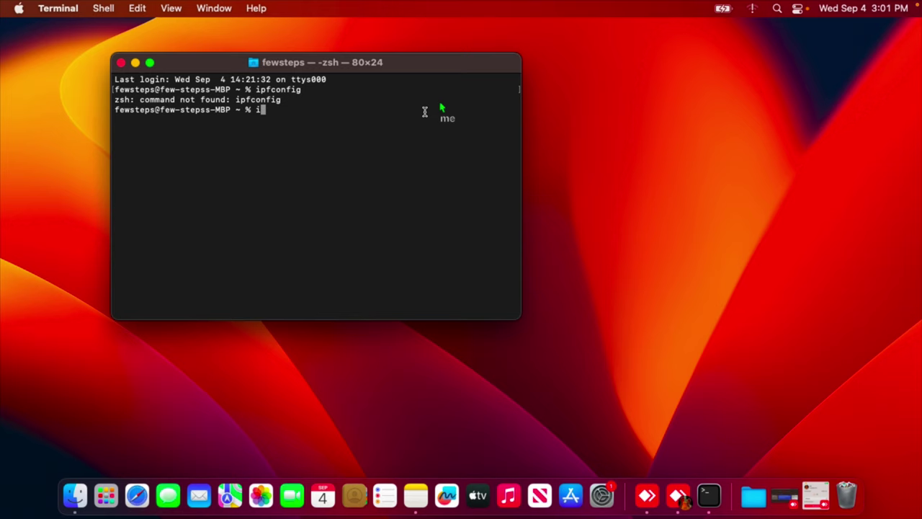
type("fconfig")
key("Return")
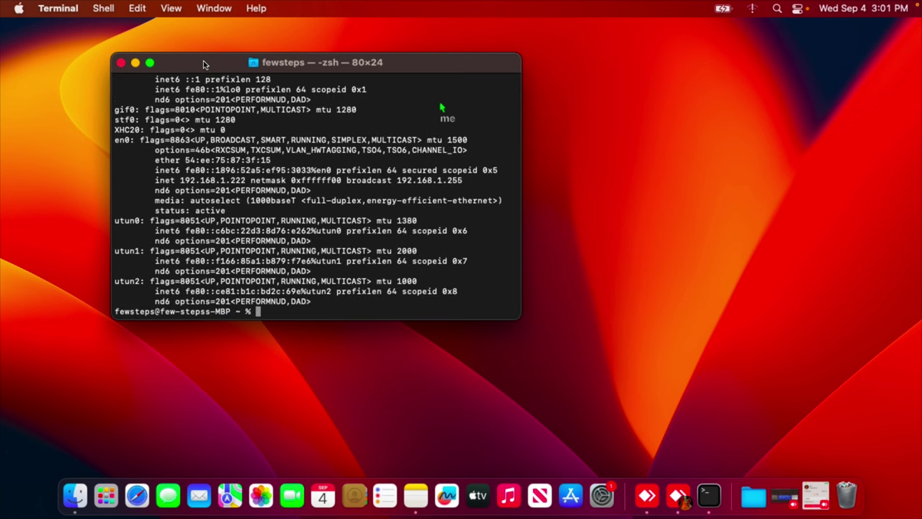
Enlarge the Terminal window and copy the en0 address 192.168.1.222
left_click_drag(380, 322, 377, 461)
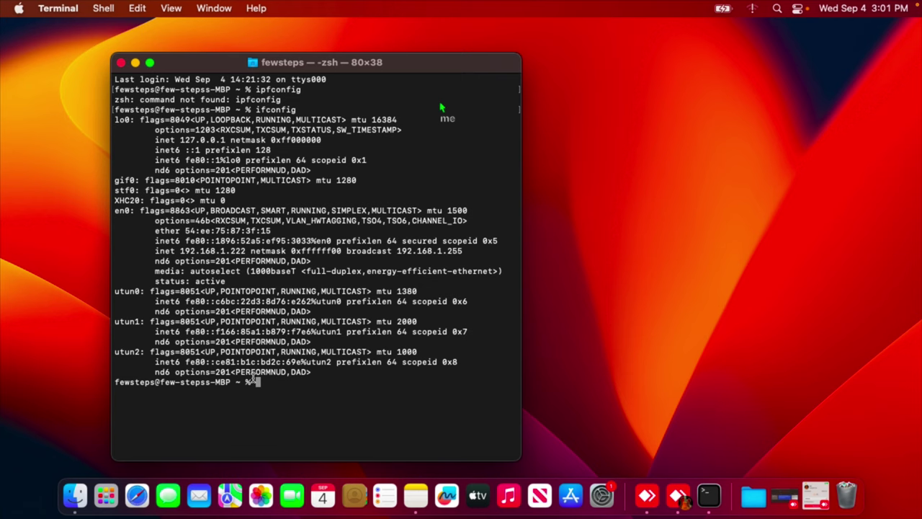
left_click_drag(179, 250, 249, 253)
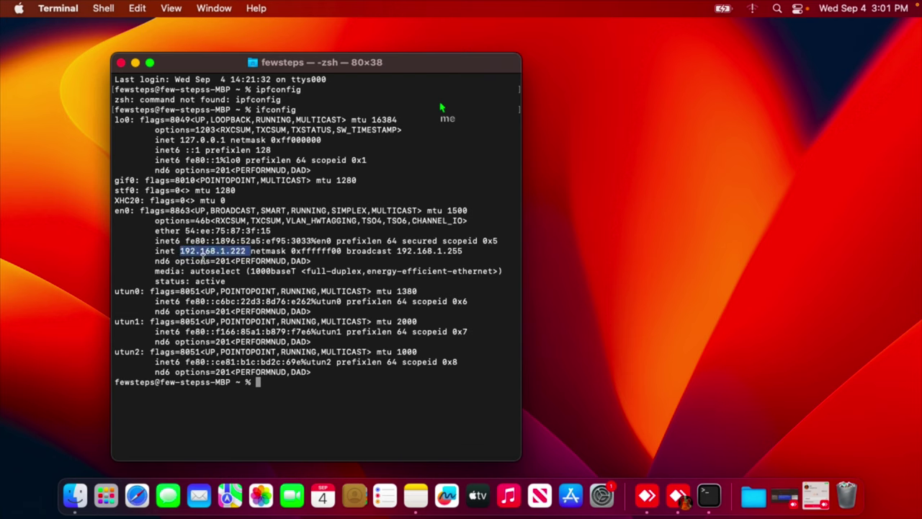
right_click(231, 251)
left_click(263, 343)
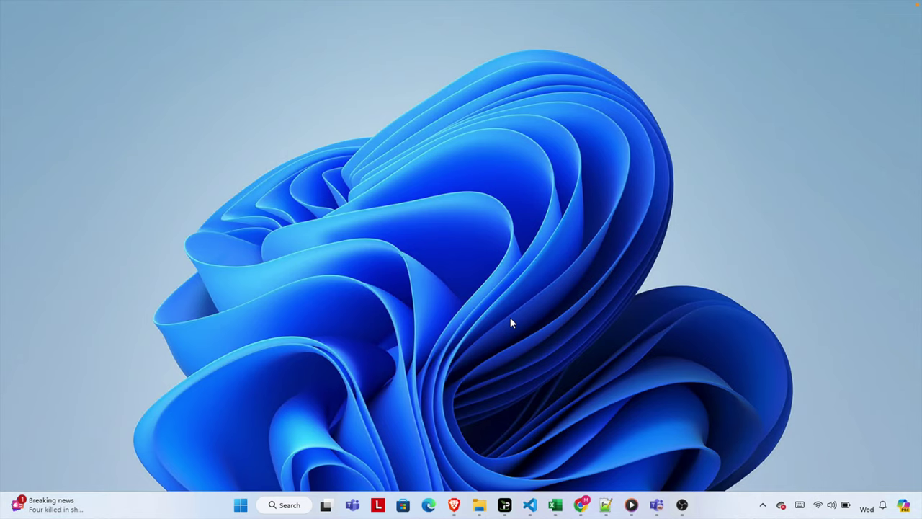
Launch UltraVNC Viewer from the Windows search
left_click(294, 507)
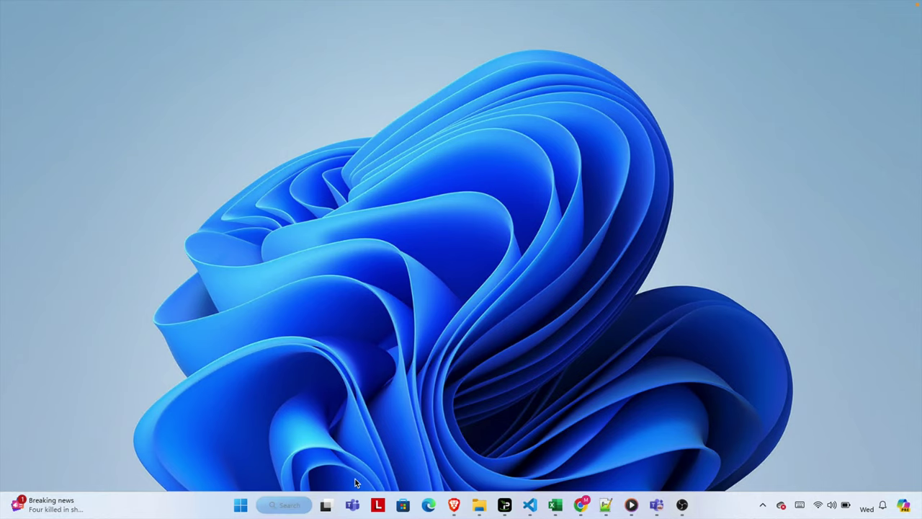
type("u")
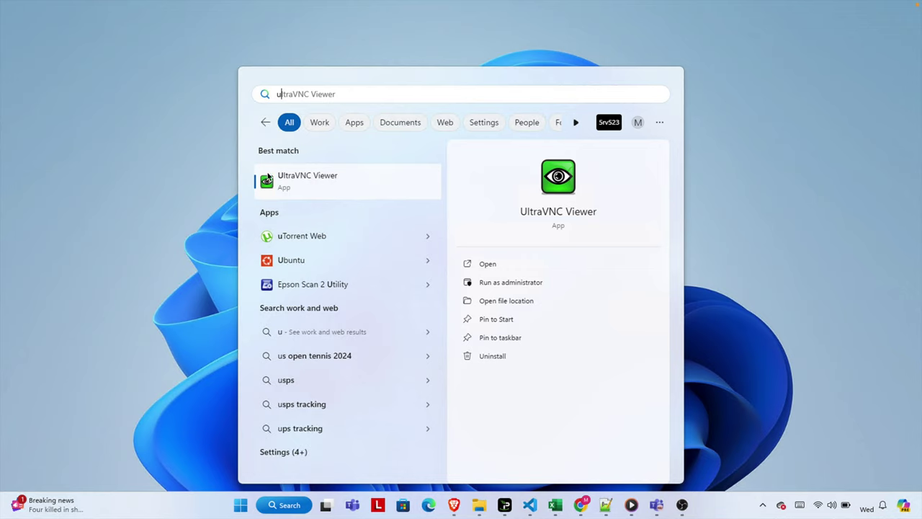
left_click(307, 184)
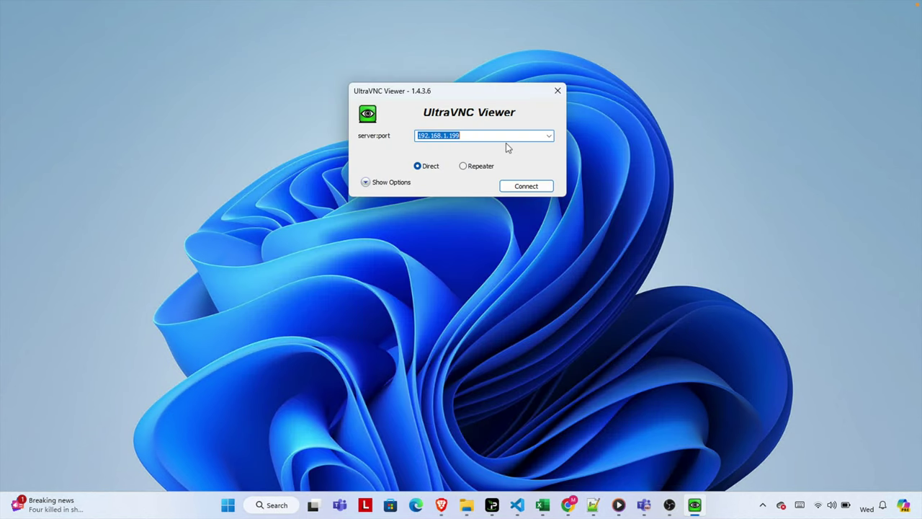
Replace the old server address with 192.168.1.222 and connect directly
key("BackSpace")
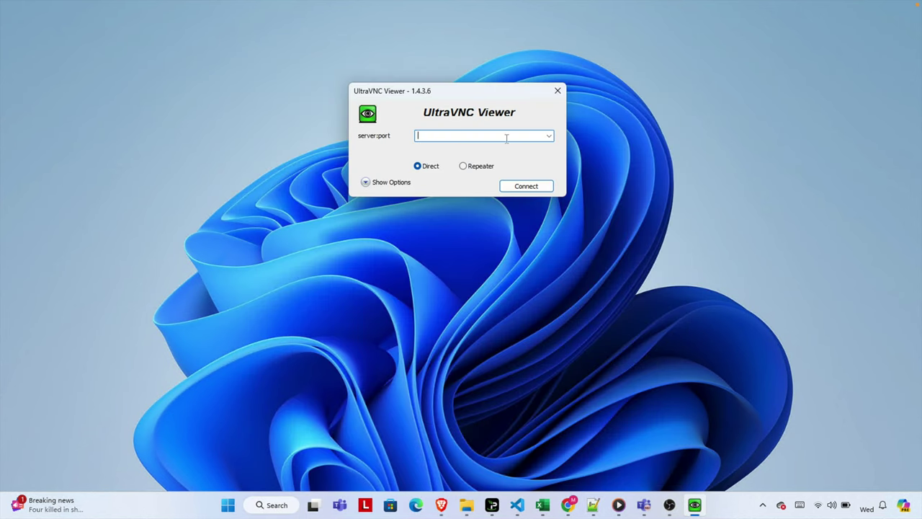
right_click(432, 137)
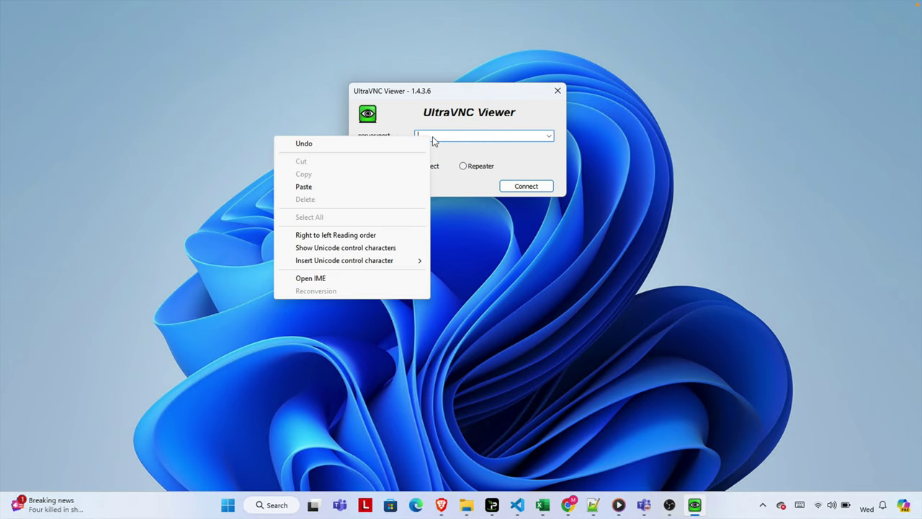
left_click(328, 188)
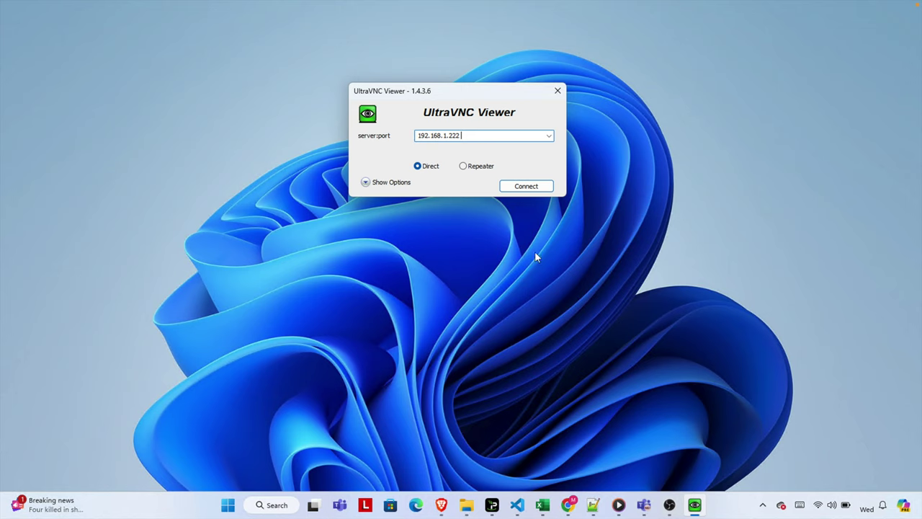
left_click(419, 170)
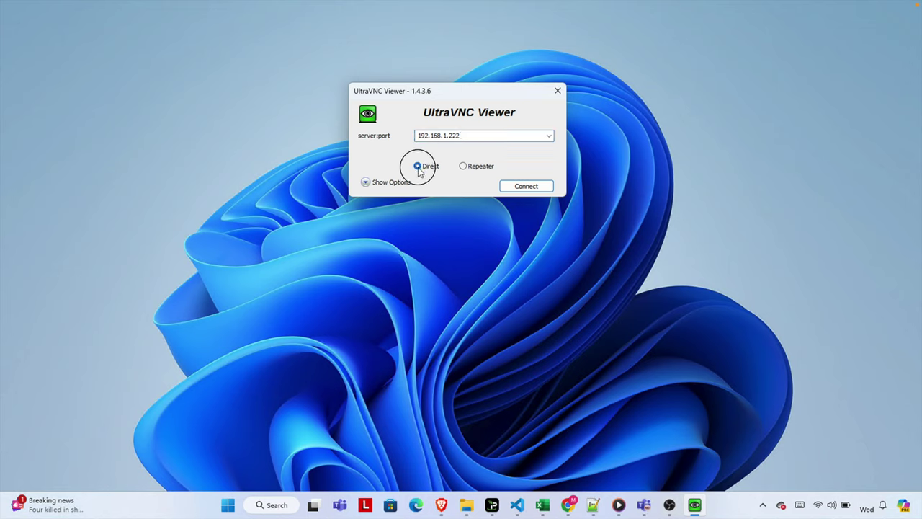
left_click(527, 186)
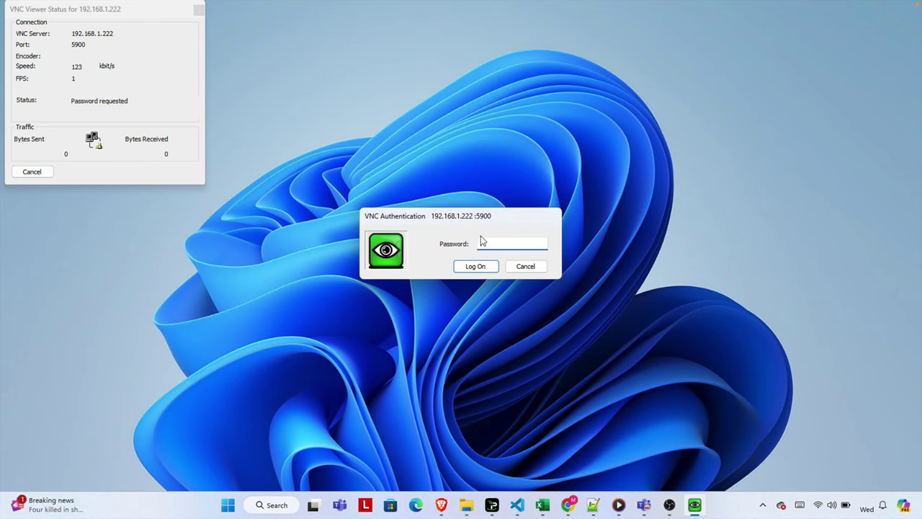
Enter the VNC password in the VNC Authentication dialog and log on
type("*****")
left_click(482, 268)
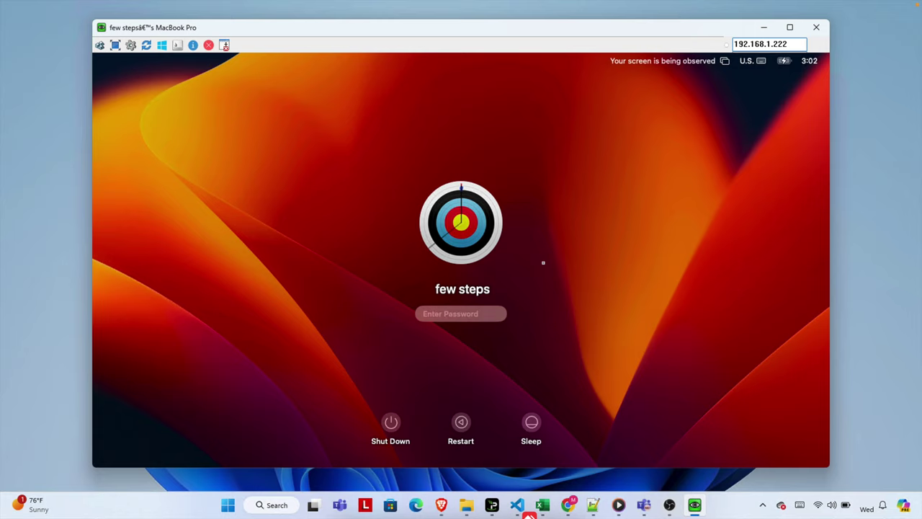
Switch the viewer to full screen and log into the Mac account with its password
left_click(117, 48)
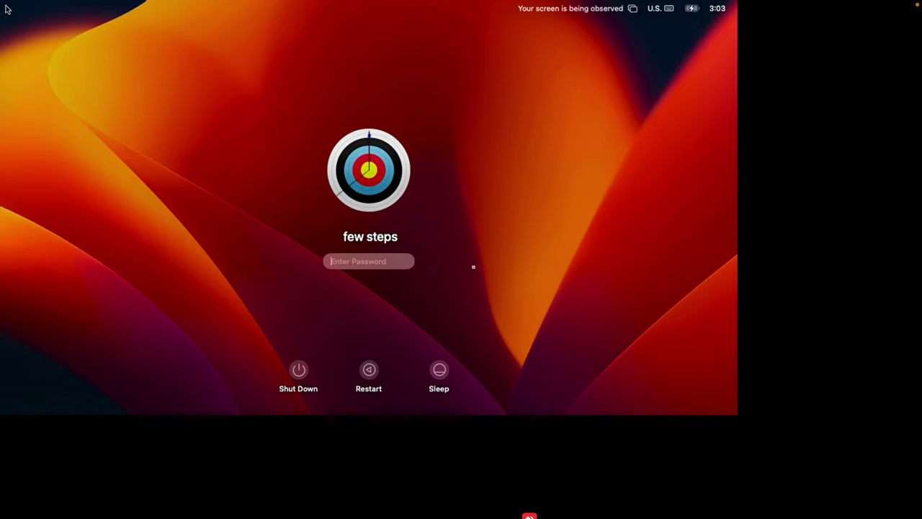
type("••••••")
key("Return")
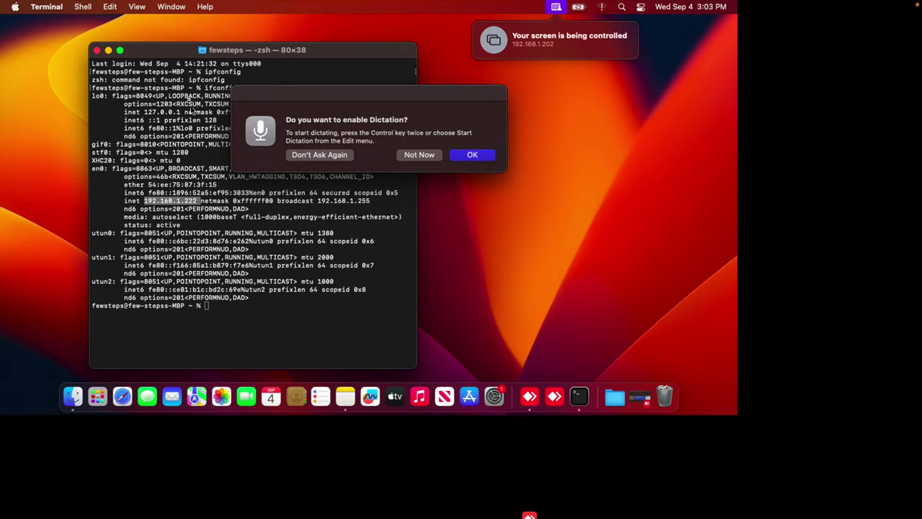
Enable Dictation, decline Improve Siri & Dictation, dismiss the leftover alert, and shift Terminal right
left_click(472, 158)
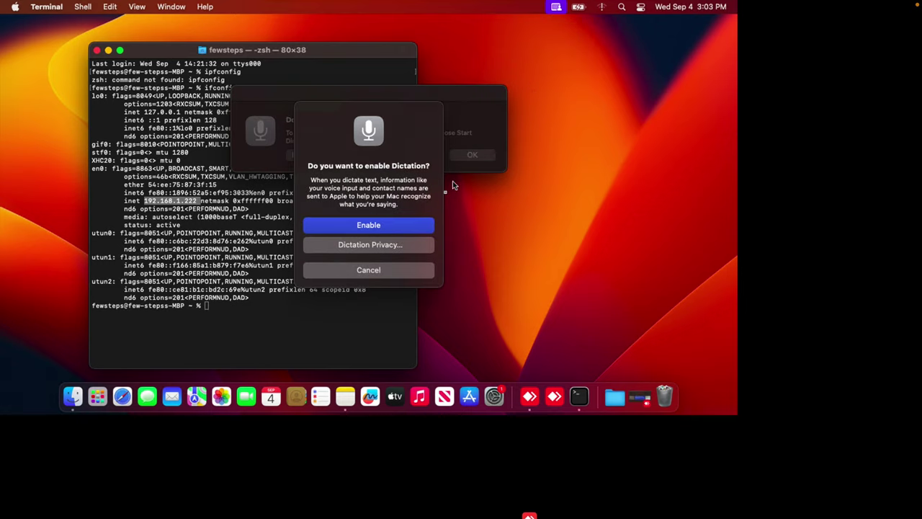
left_click(382, 227)
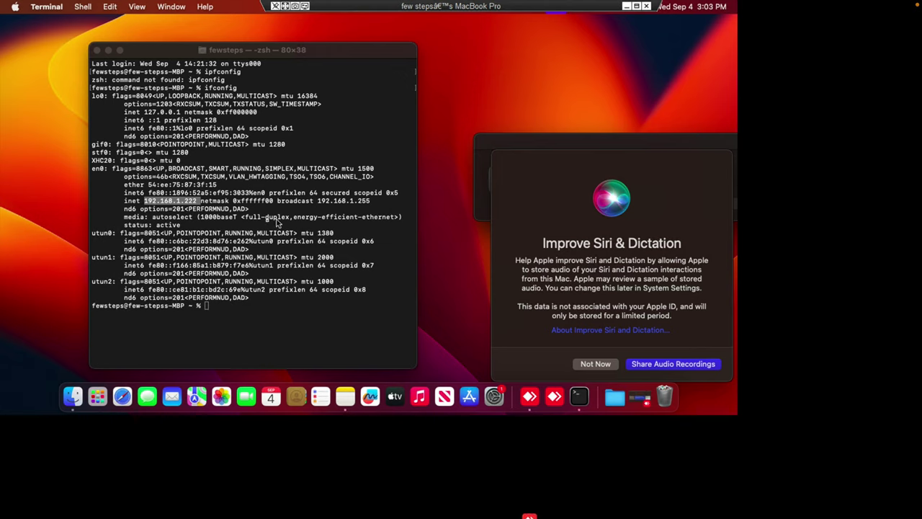
left_click(586, 366)
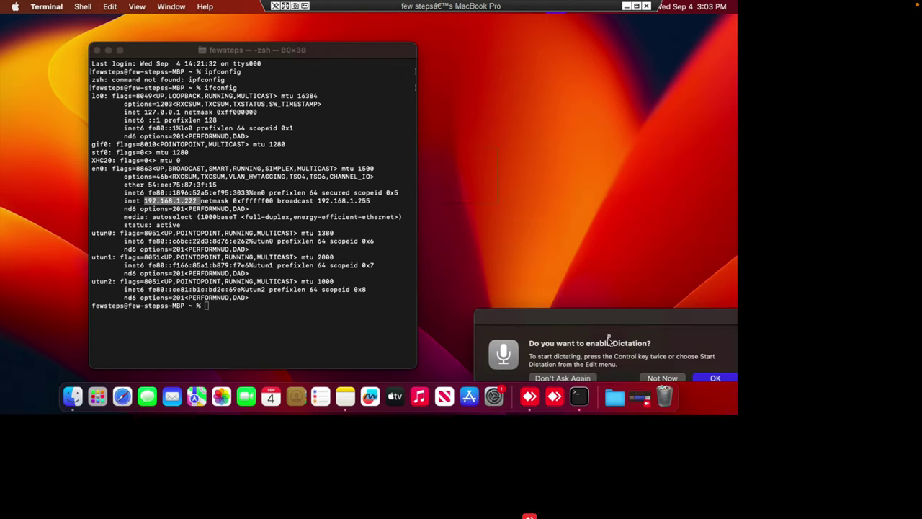
key("Escape")
left_click_drag(602, 314, 548, 270)
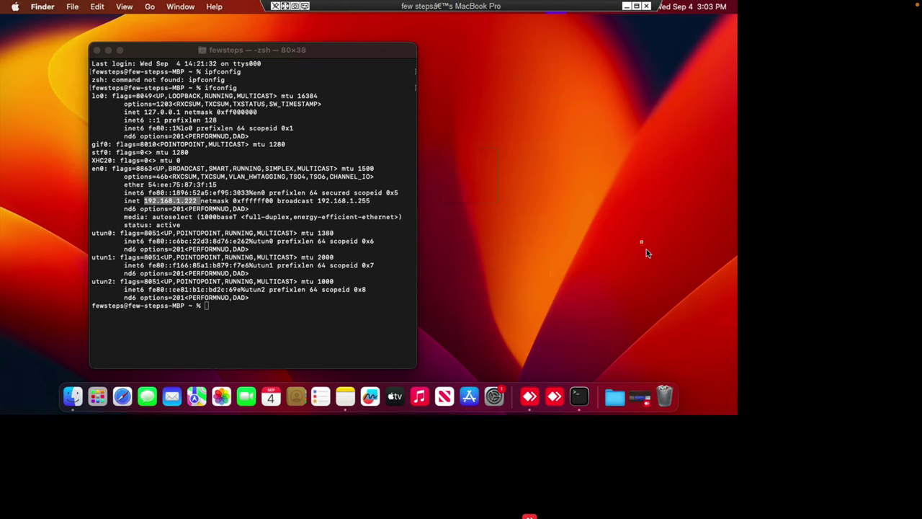
left_click_drag(178, 55, 216, 61)
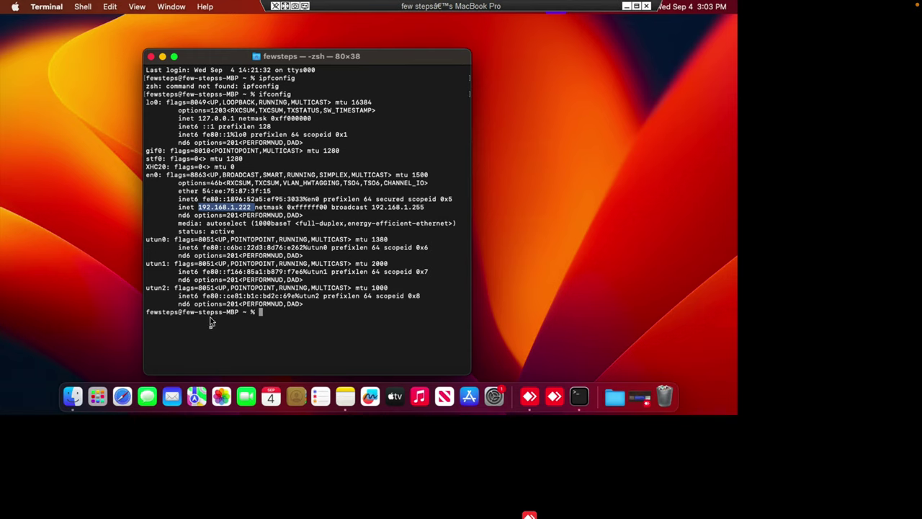
Close Terminal, load apple.com from Safari's Apple favourite, then close Safari
left_click(151, 57)
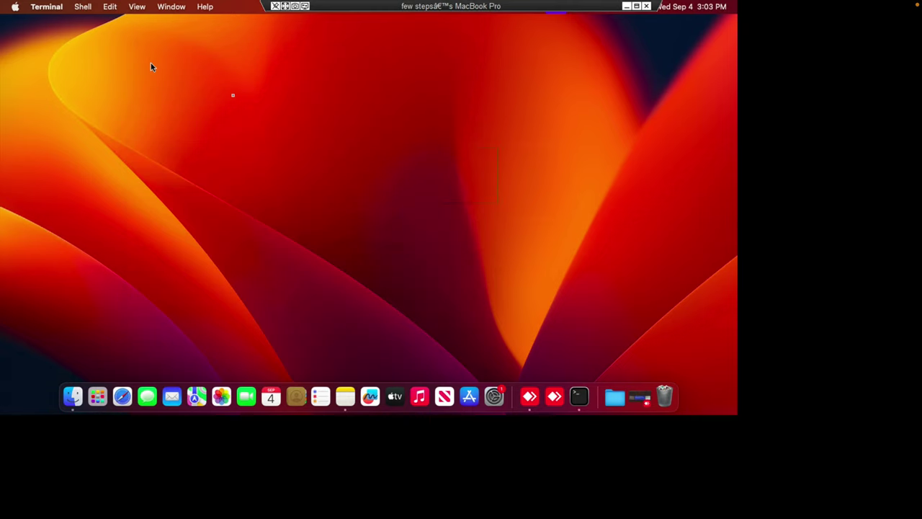
left_click(122, 396)
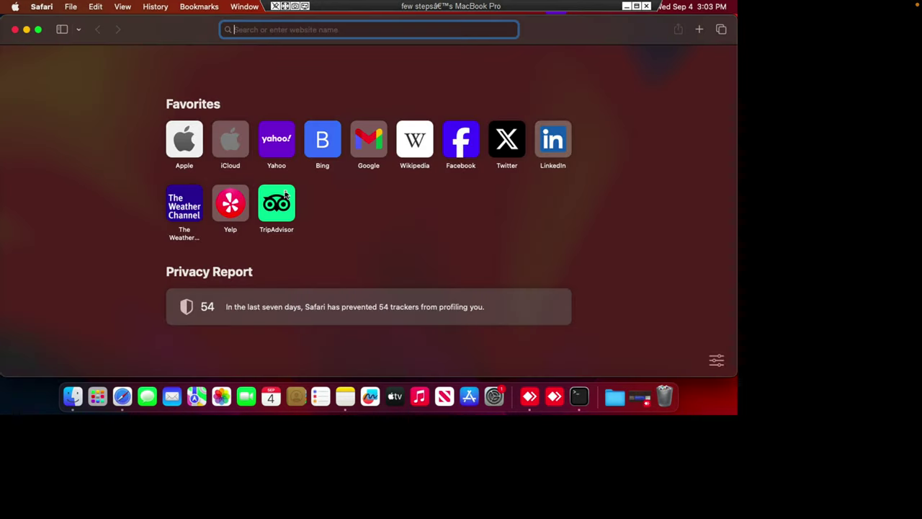
left_click(198, 147)
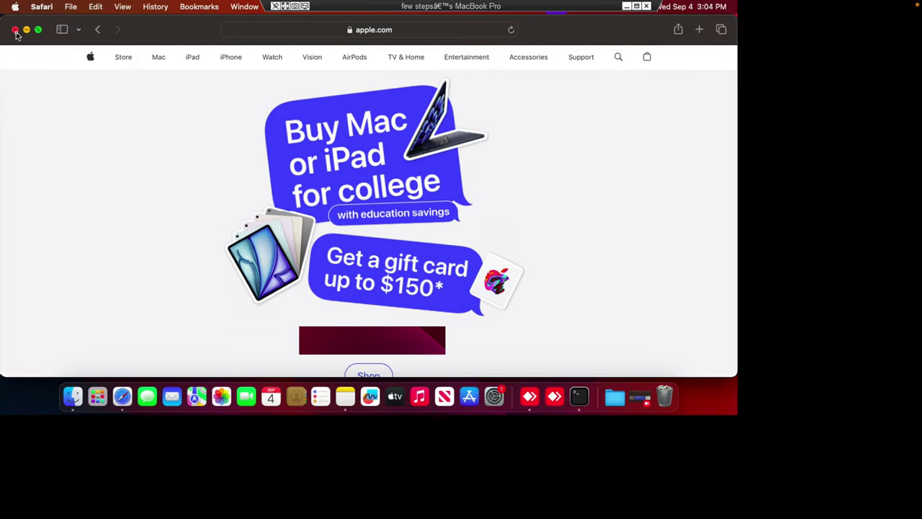
left_click(16, 30)
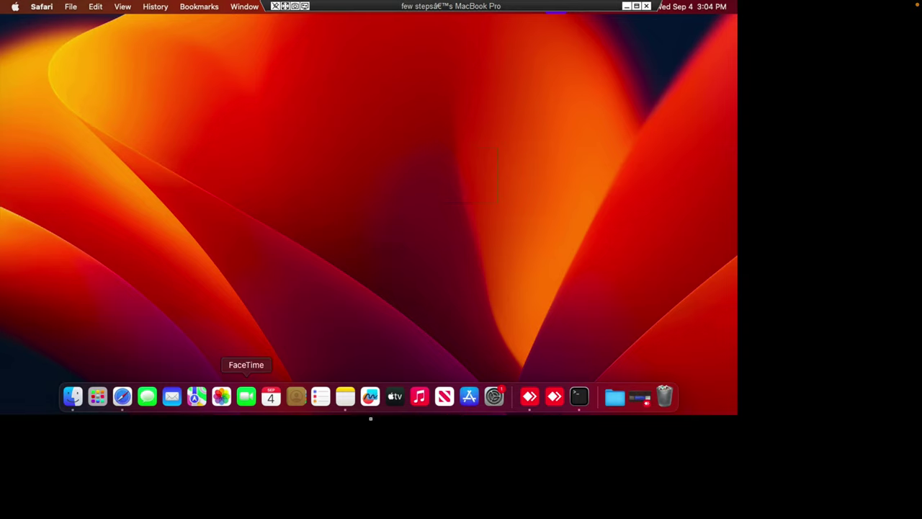
Launch Notes and type 'sdfasdfsadf' into the empty note
left_click(345, 397)
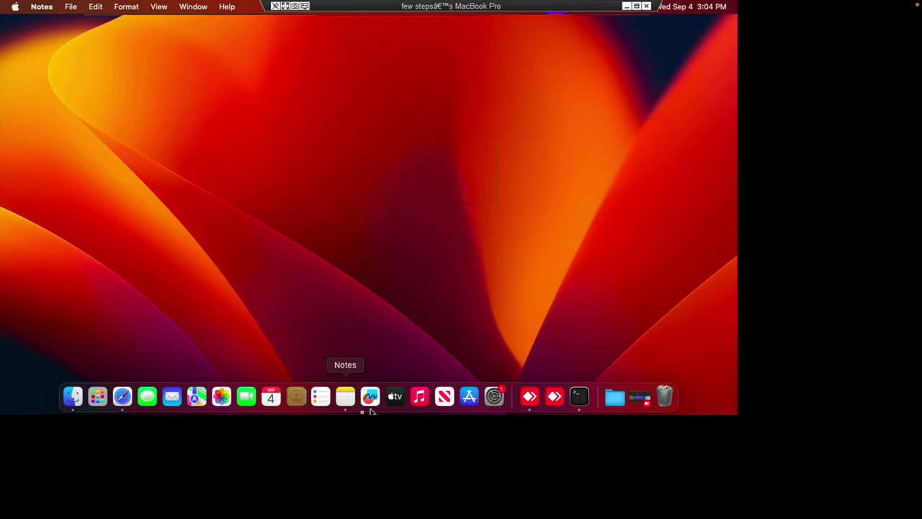
left_click(450, 224)
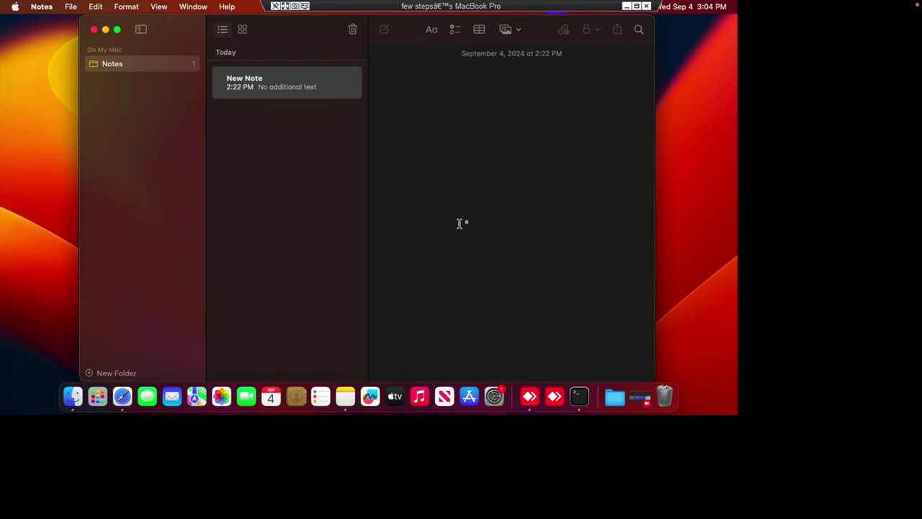
type("sdfasdfsadf")
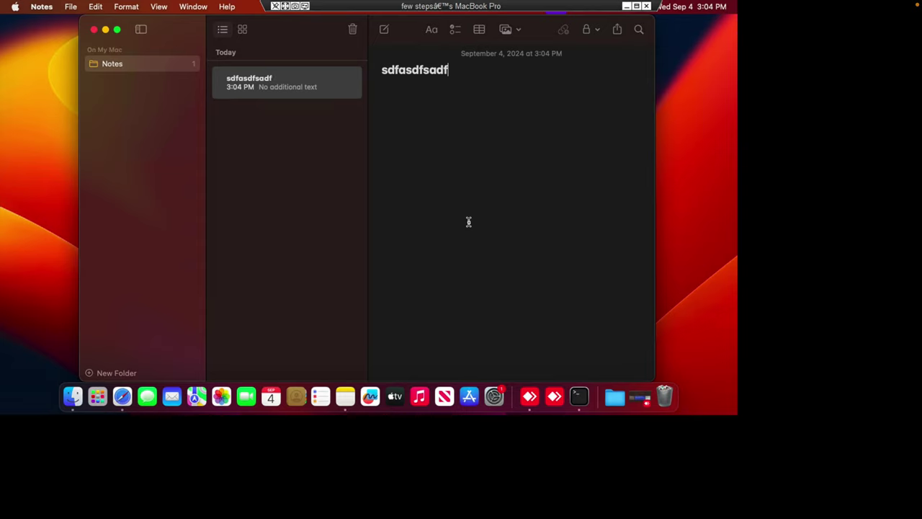